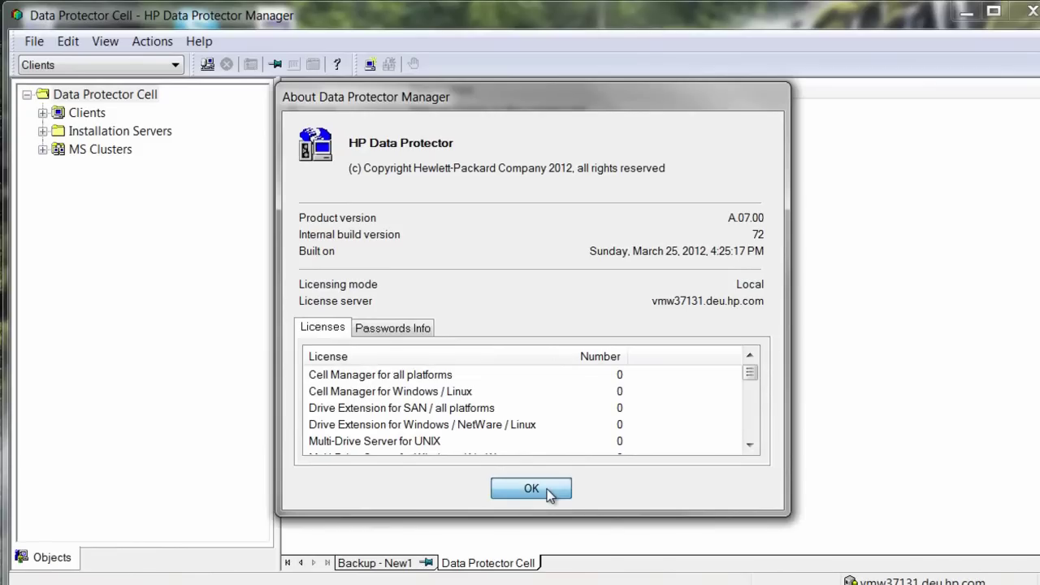
Close the About dialog showing Data Protector Manager version A.07.00
{"action": "left_click", "coordinate": [547, 490]}
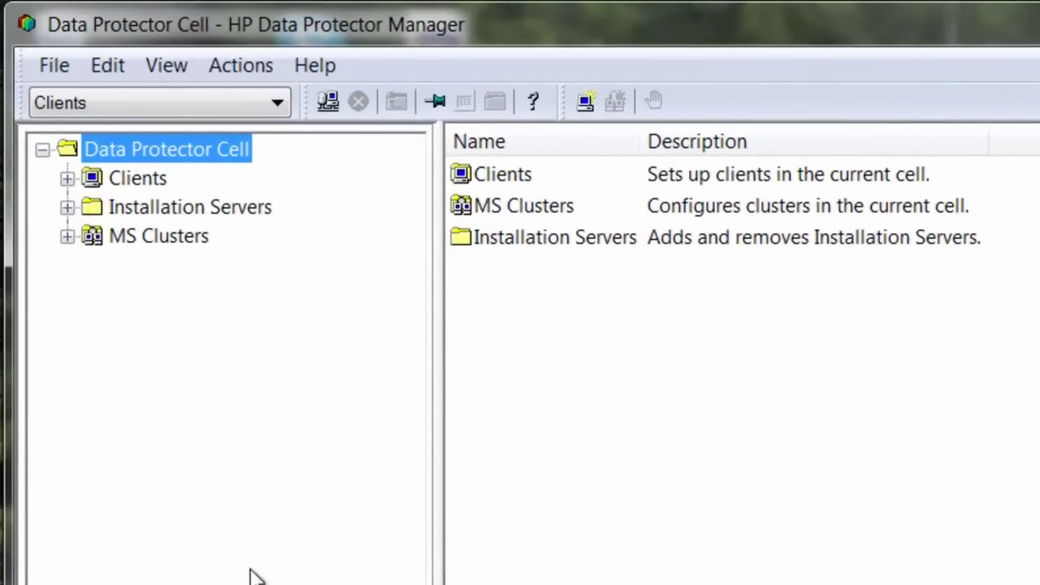
{"action": "right_click", "coordinate": [126, 180]}
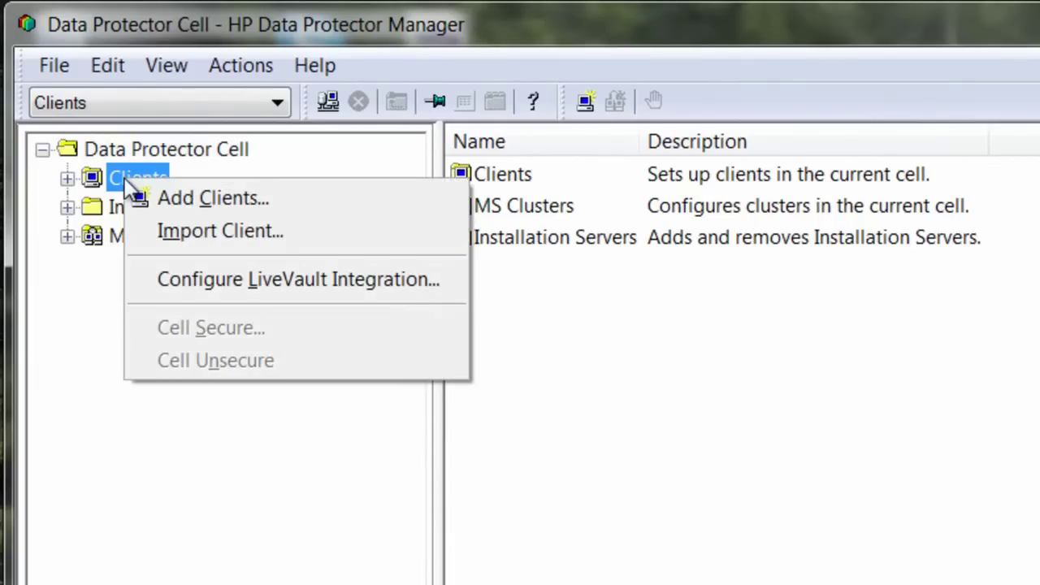
{"action": "left_click", "coordinate": [220, 280]}
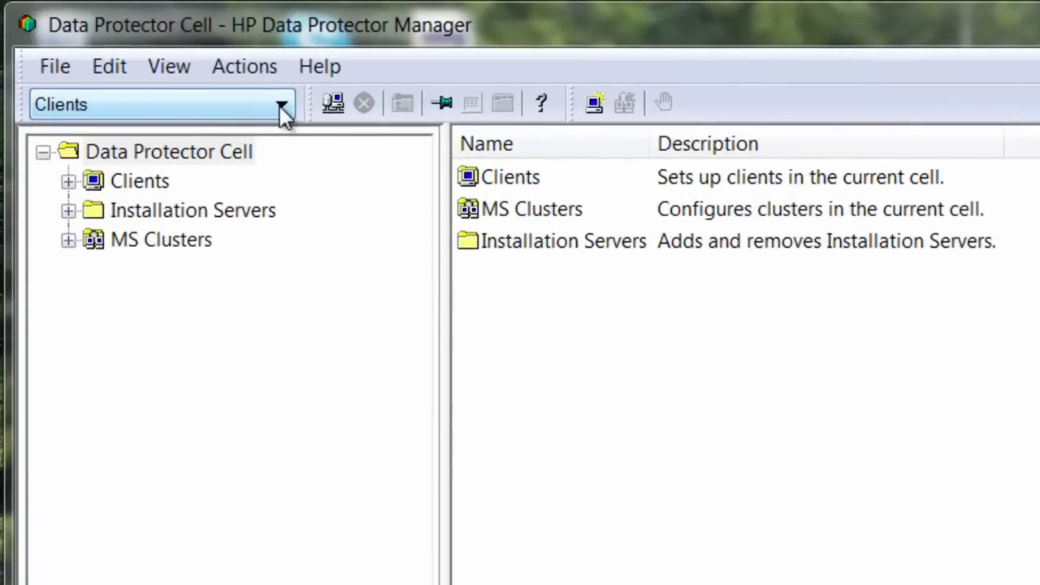
{"action": "left_click", "coordinate": [279, 106]}
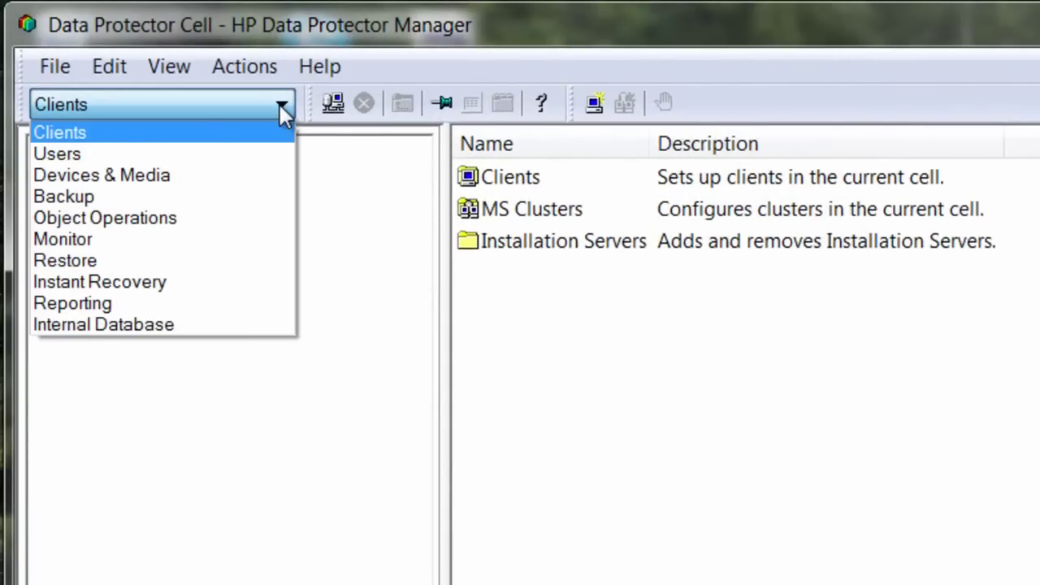
In the Backup context, add a new Filesystem backup with backup type LiveVault backup
{"action": "left_click", "coordinate": [88, 197]}
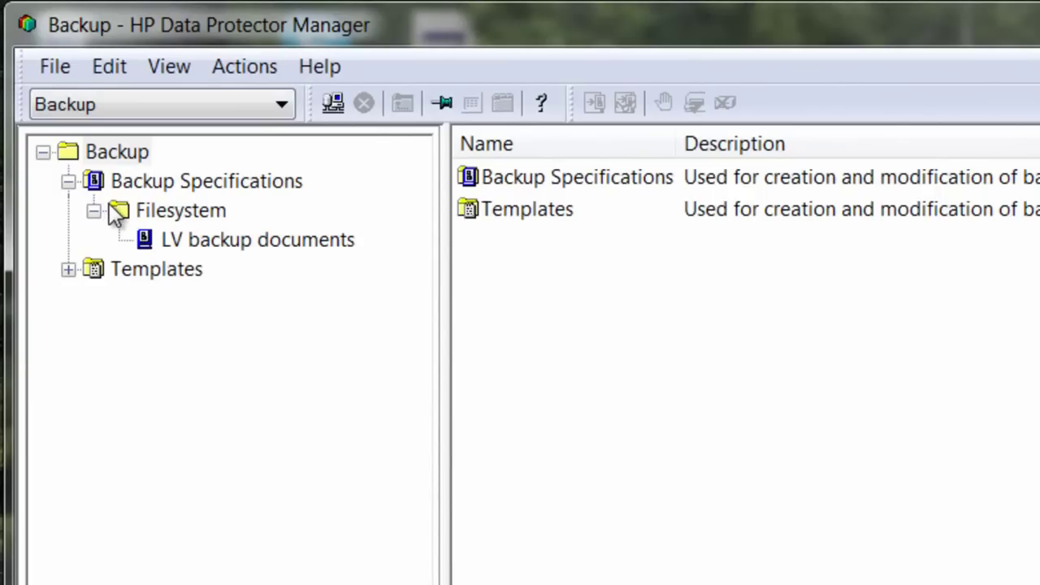
{"action": "right_click", "coordinate": [122, 210]}
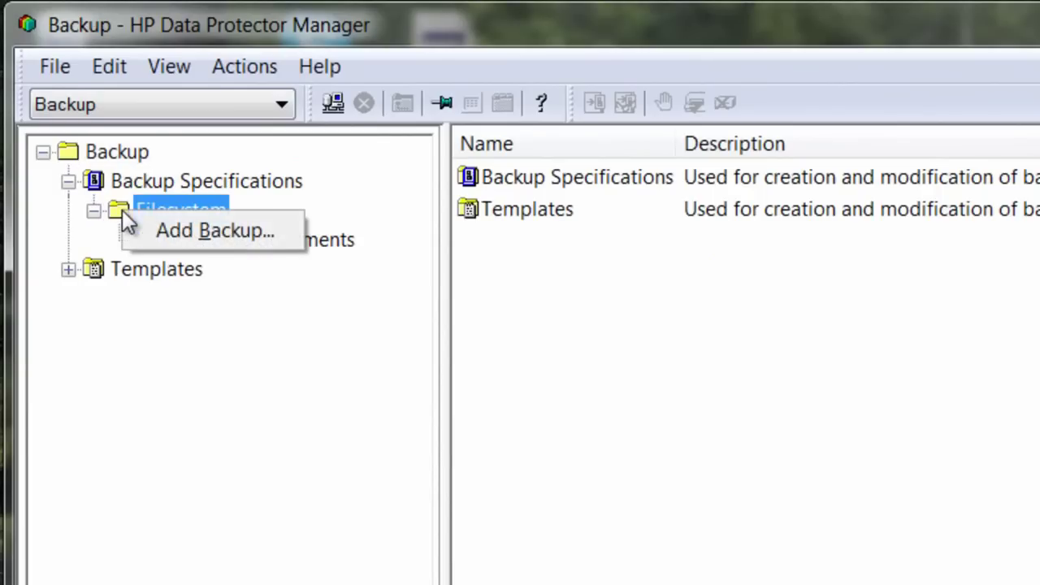
{"action": "left_click", "coordinate": [173, 229]}
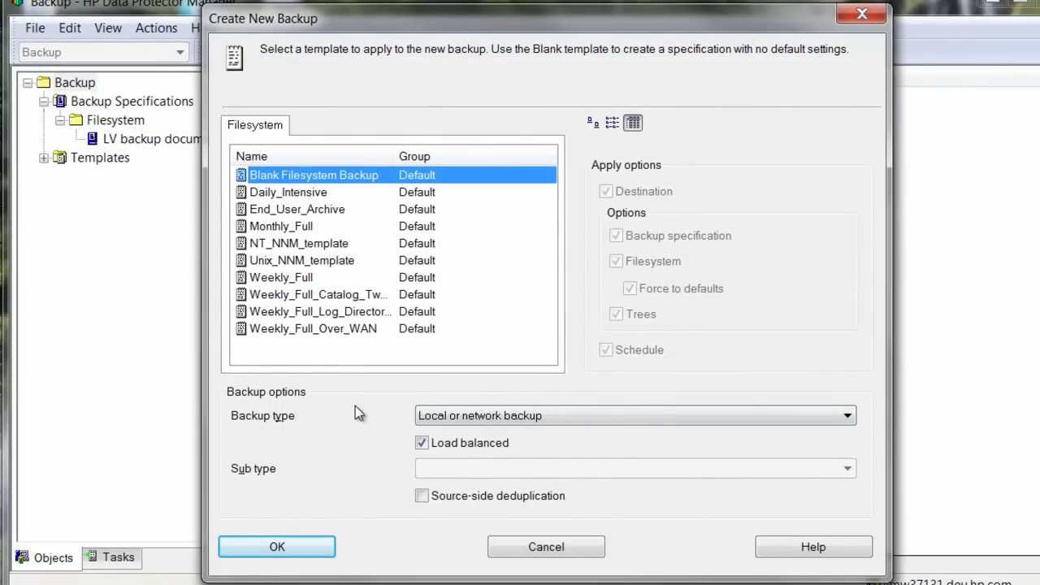
{"action": "left_click", "coordinate": [847, 418]}
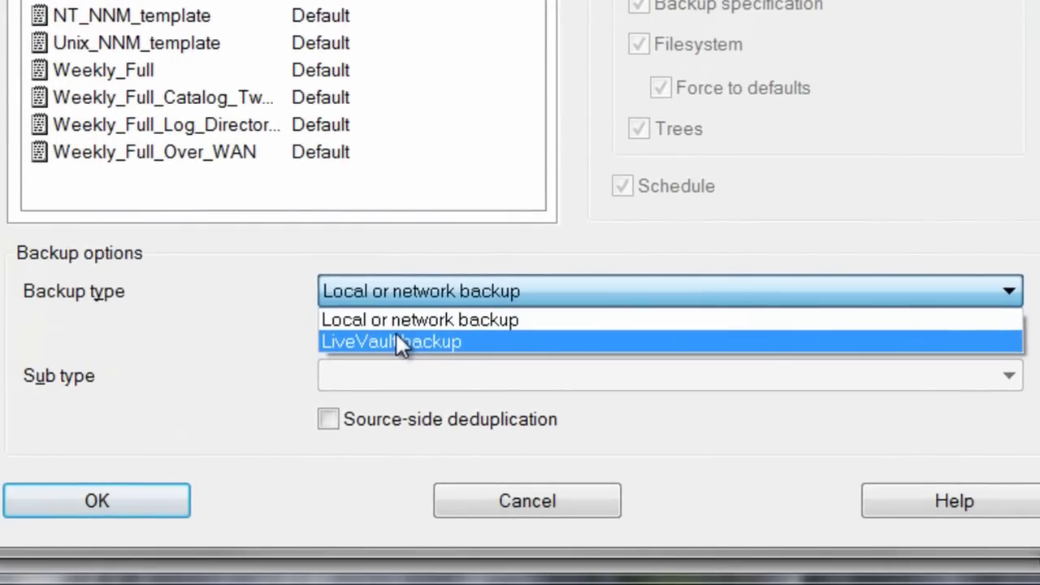
{"action": "left_click", "coordinate": [395, 339]}
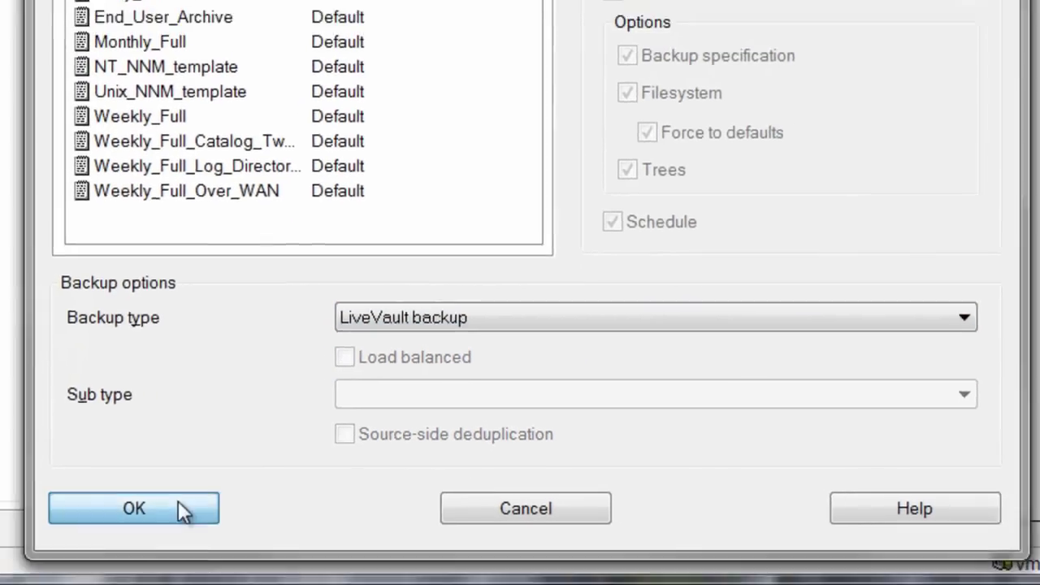
{"action": "left_click", "coordinate": [147, 501]}
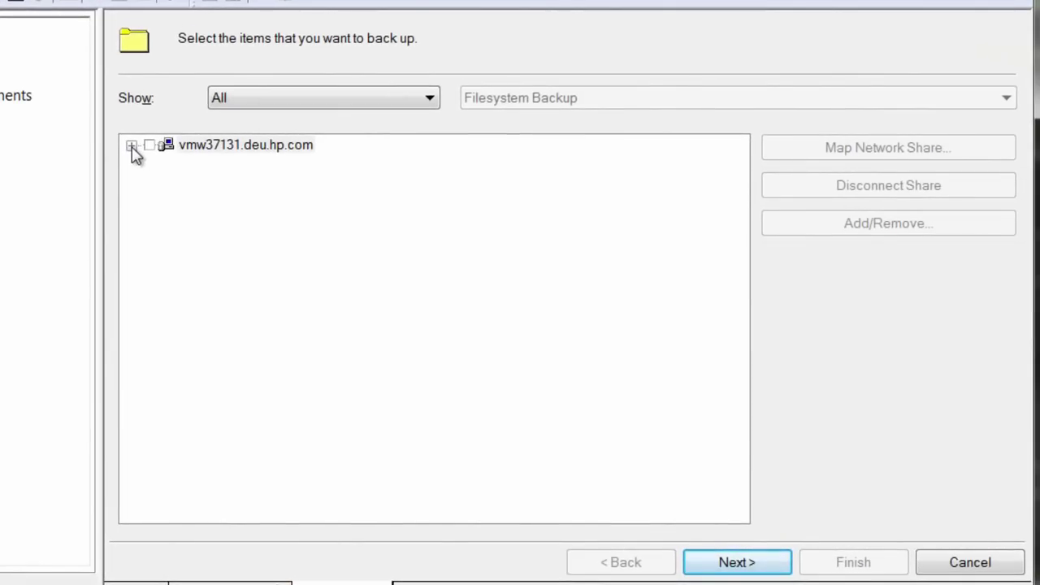
Select Documents and Settings on drive C: of host vmw37131 for backup
{"action": "left_click", "coordinate": [130, 145]}
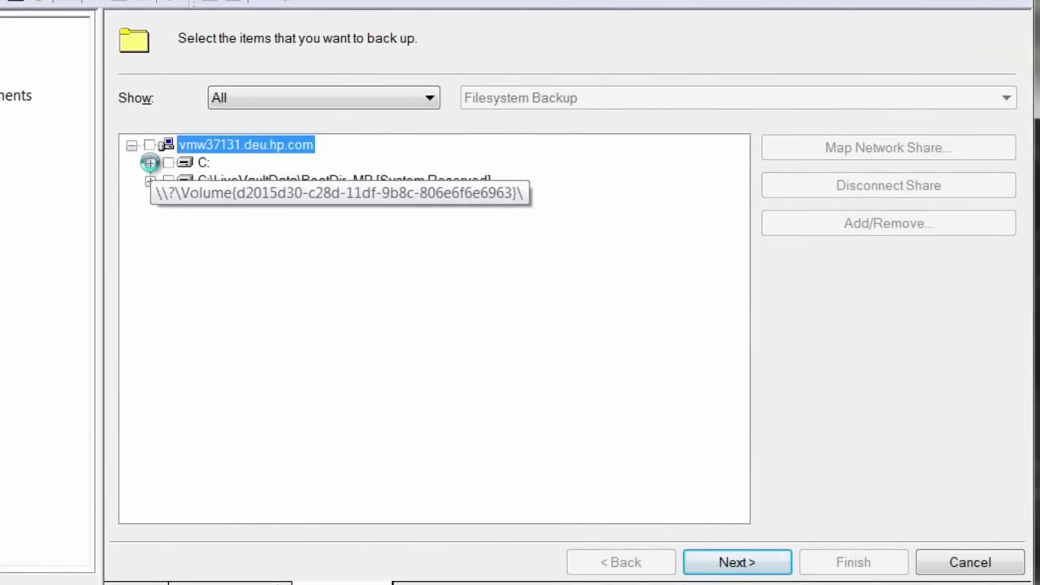
{"action": "left_click", "coordinate": [150, 163]}
{"action": "left_click", "coordinate": [187, 234]}
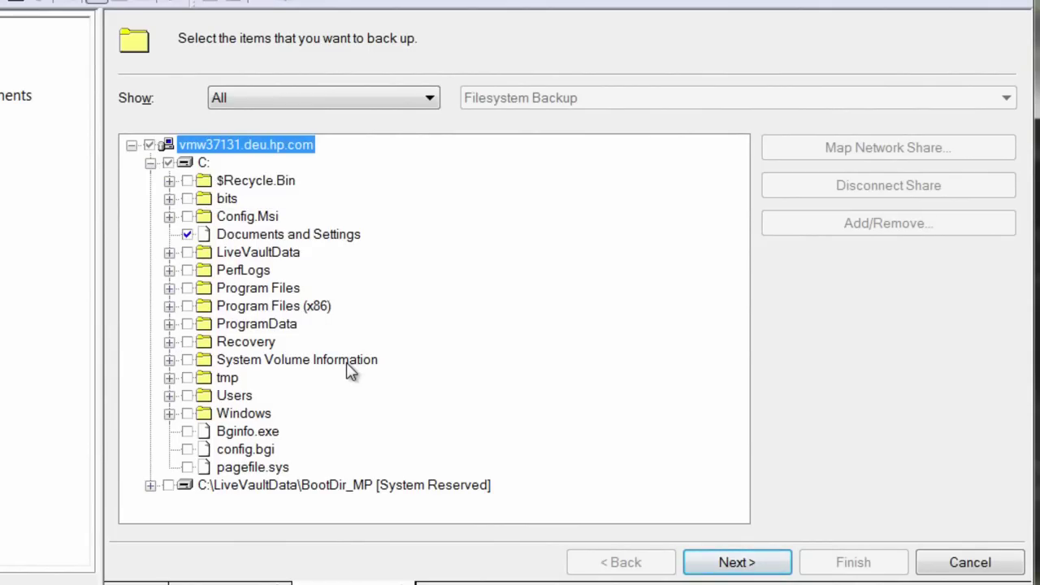
Set the description to 'My first backup into the cloud', leaving Disable policy off
{"action": "left_click", "coordinate": [753, 561]}
{"action": "type", "text": "My first"}
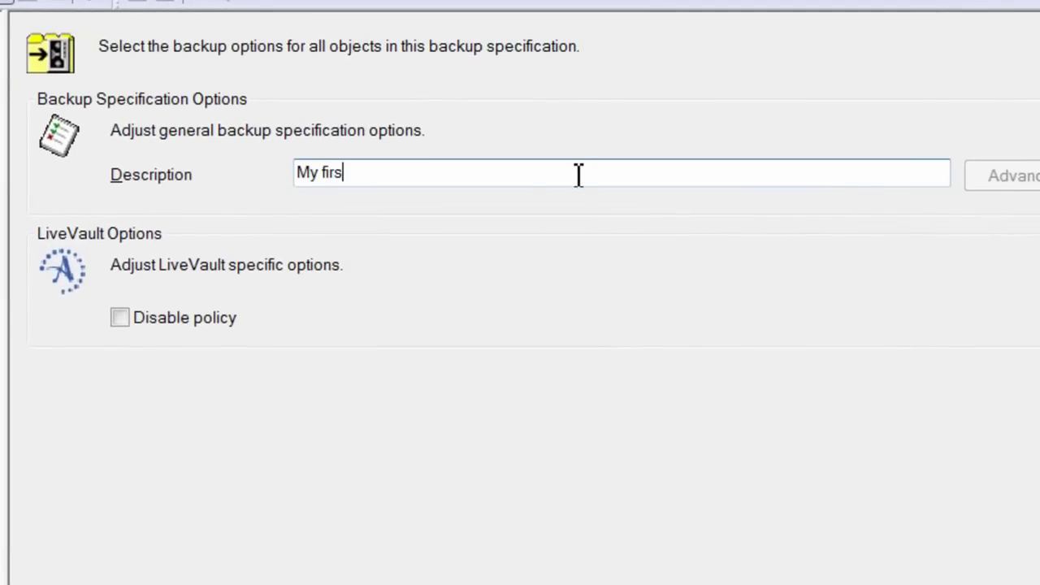
{"action": "type", "text": " bac"}
{"action": "type", "text": "kup int"}
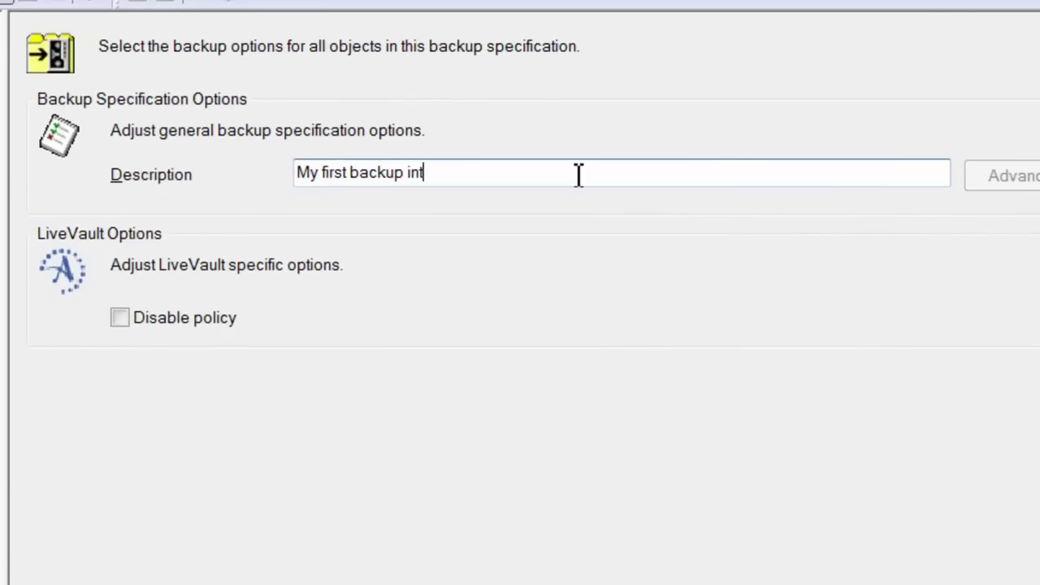
{"action": "type", "text": "o the cloud"}
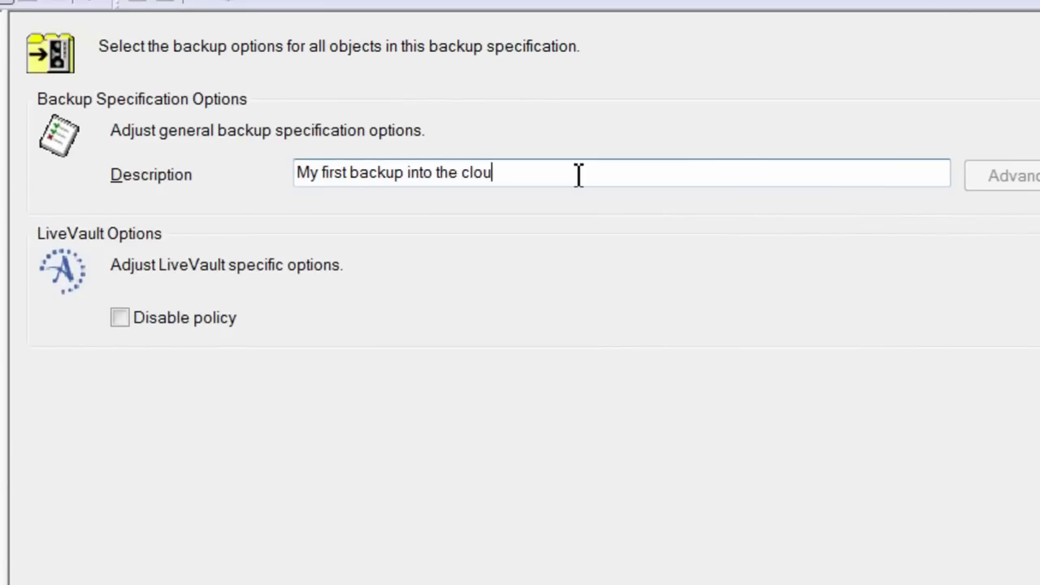
{"action": "left_click", "coordinate": [121, 316]}
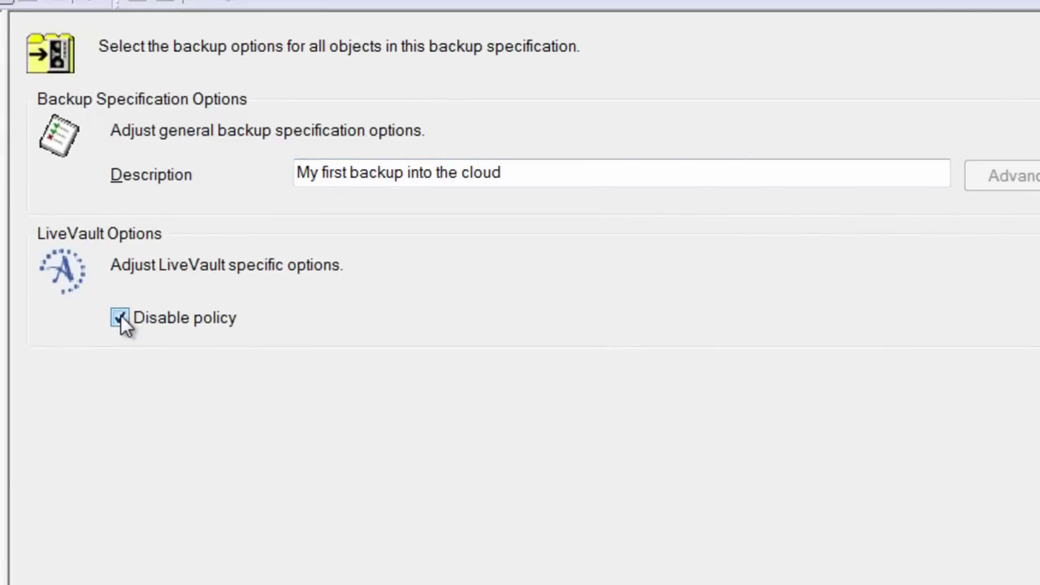
{"action": "left_click", "coordinate": [122, 317]}
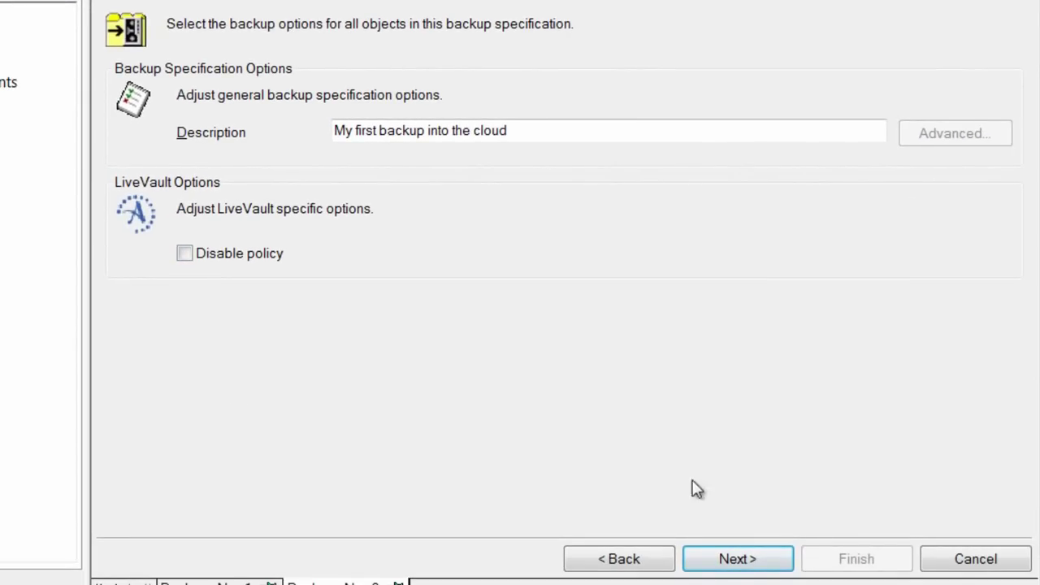
Save the LiveVault backup specification under the name 'Backupinto the cloud'
{"action": "left_click", "coordinate": [756, 561]}
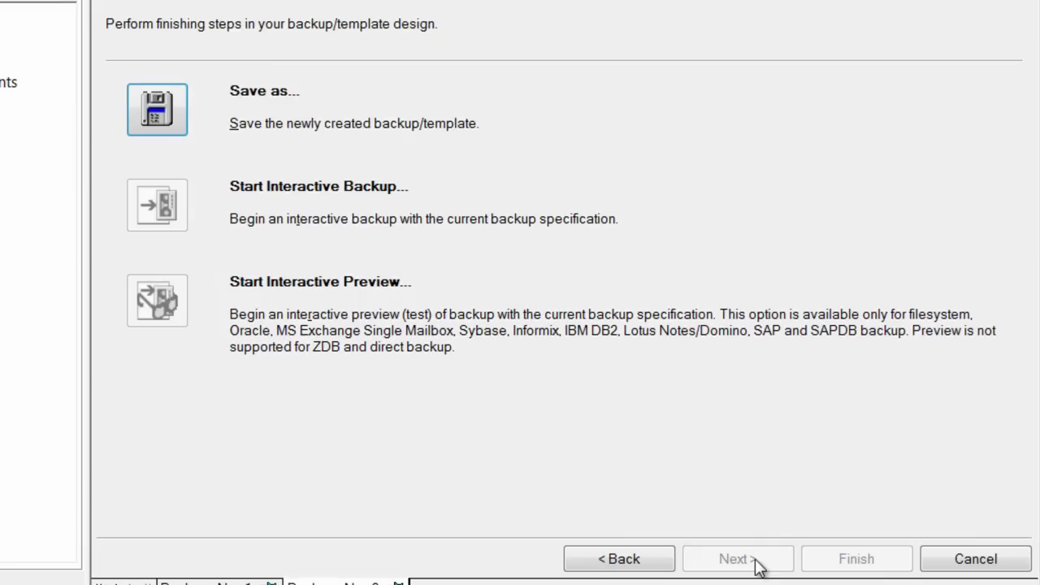
{"action": "left_click", "coordinate": [171, 117]}
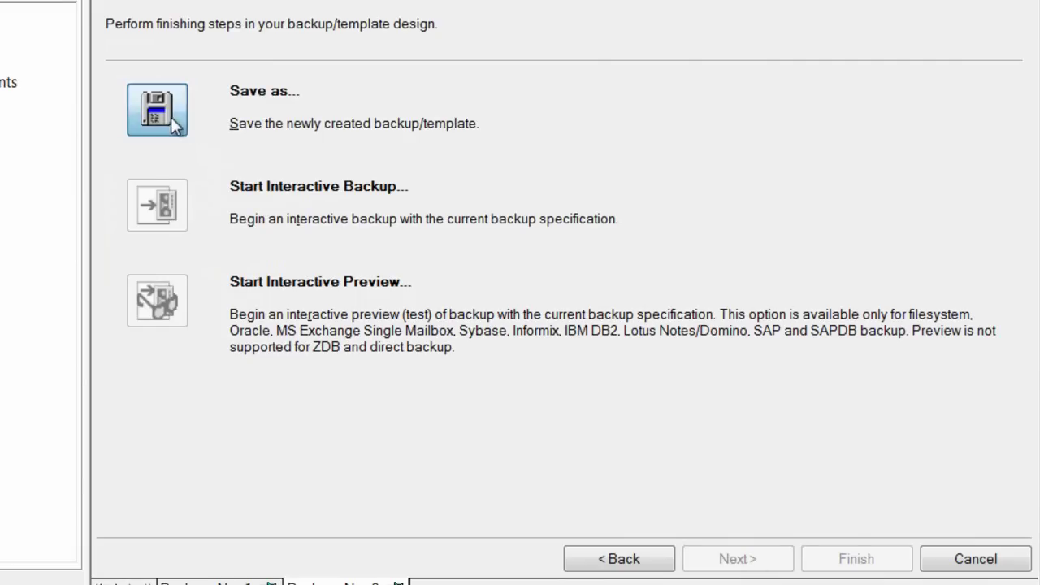
{"action": "left_click", "coordinate": [446, 283]}
{"action": "key", "text": "BackSpace"}
{"action": "key", "text": "BackSpace"}
{"action": "key", "text": "BackSpace"}
{"action": "key", "text": "BackSpace"}
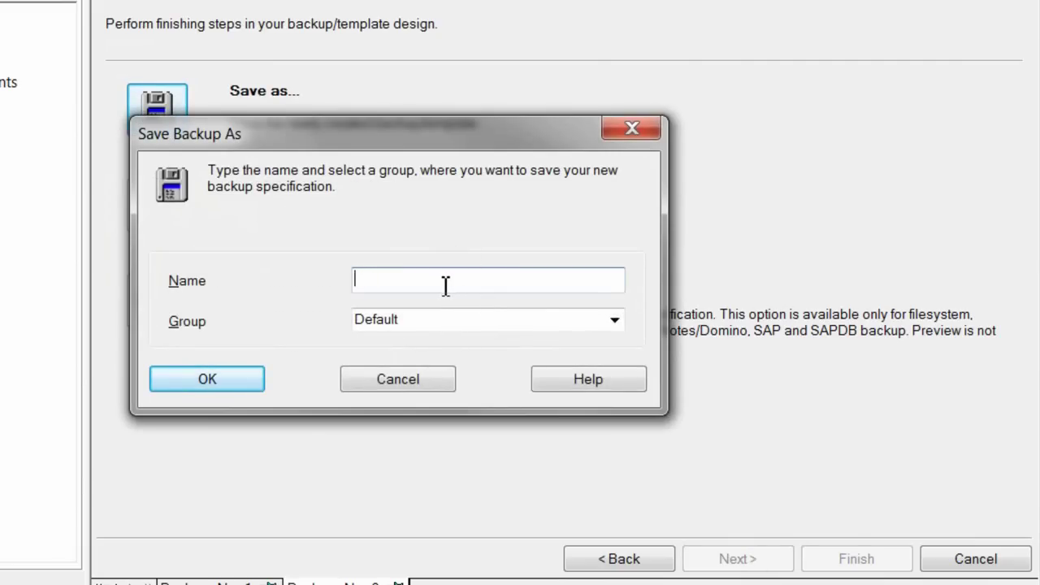
{"action": "type", "text": "Backupinto the cloud"}
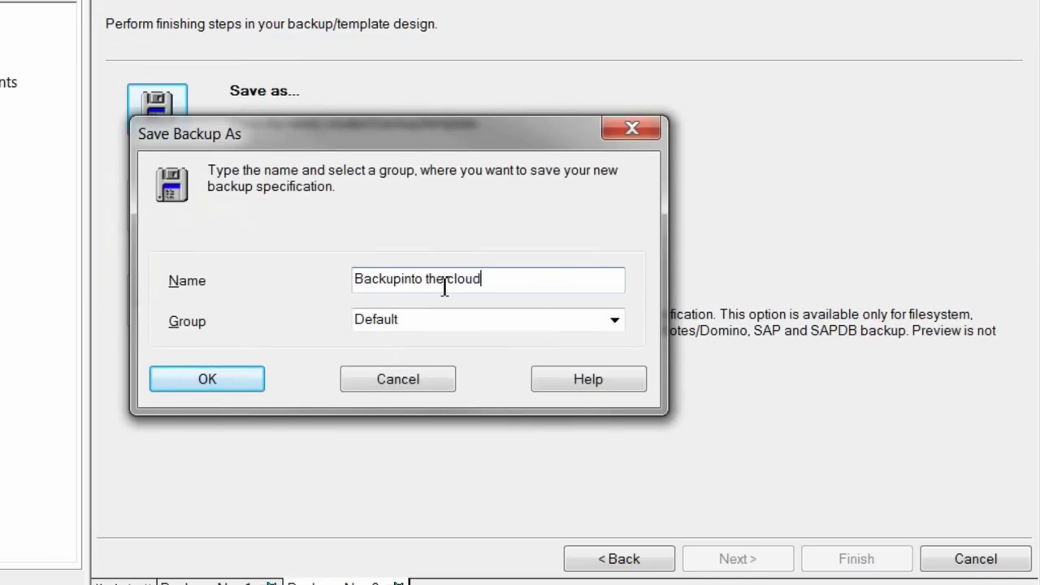
{"action": "left_click", "coordinate": [204, 379]}
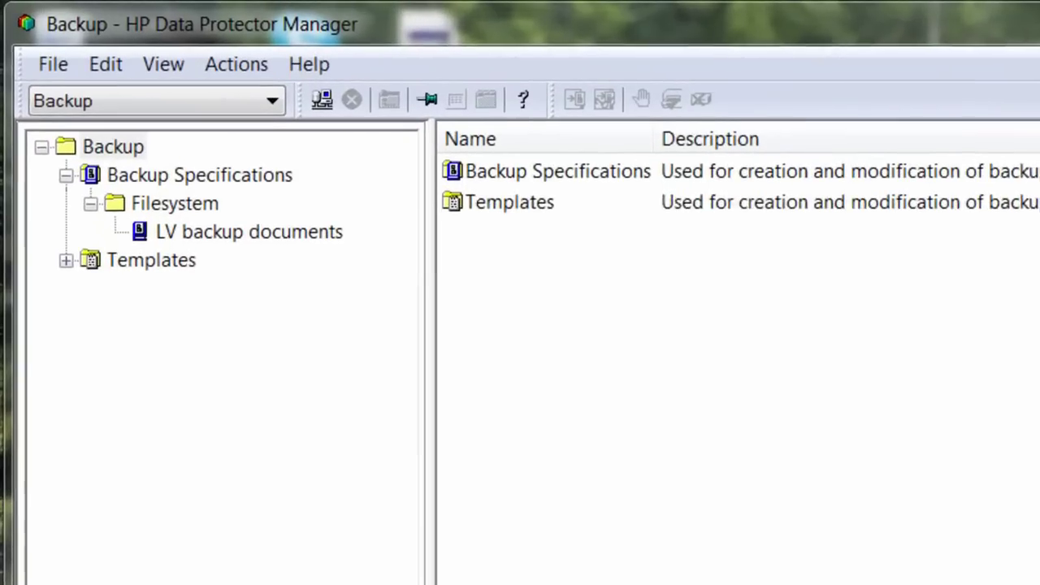
{"action": "left_click", "coordinate": [276, 102]}
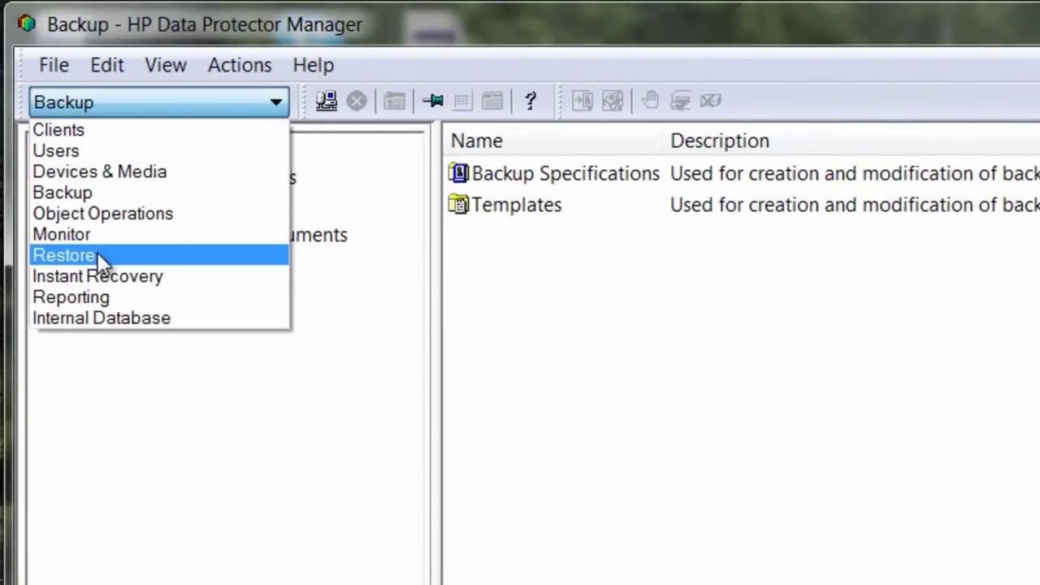
Switch to the Restore context and log in to LiveVault with the login name and account password
{"action": "left_click", "coordinate": [97, 255]}
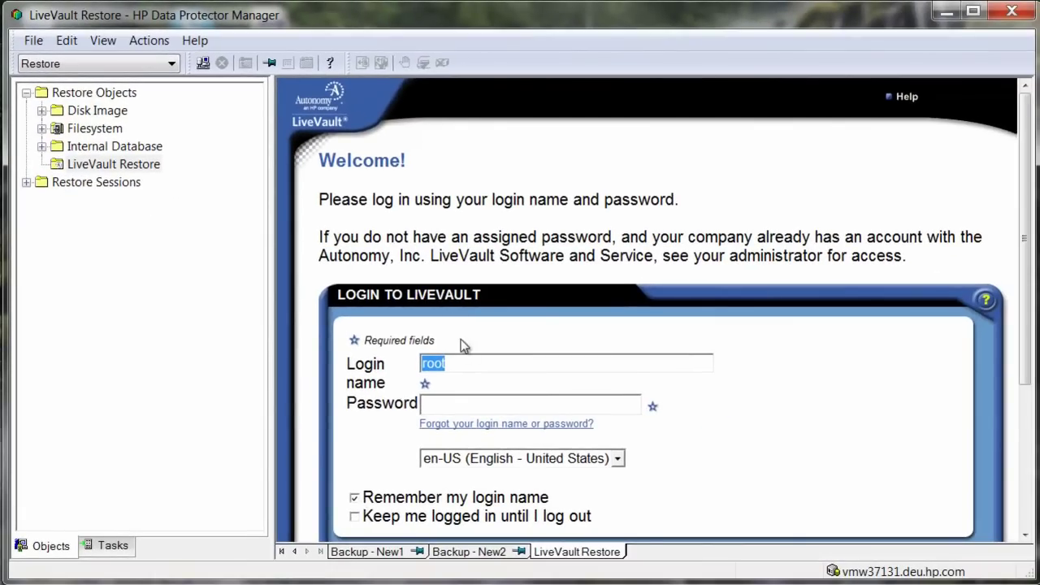
{"action": "left_click", "coordinate": [463, 368]}
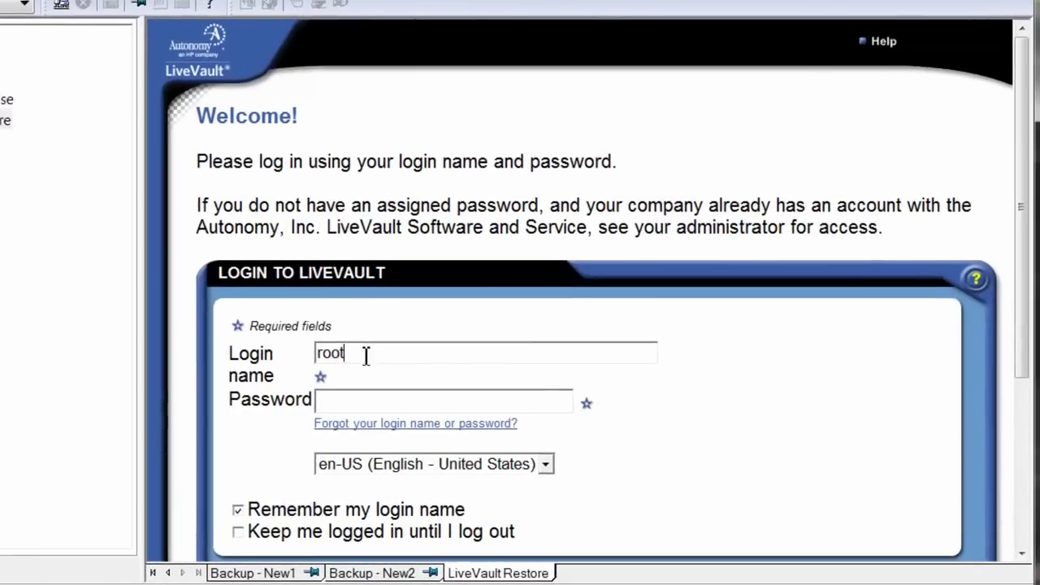
{"action": "left_click_drag", "start_coordinate": [462, 366], "coordinate": [412, 368]}
{"action": "type", "text": "Burose"}
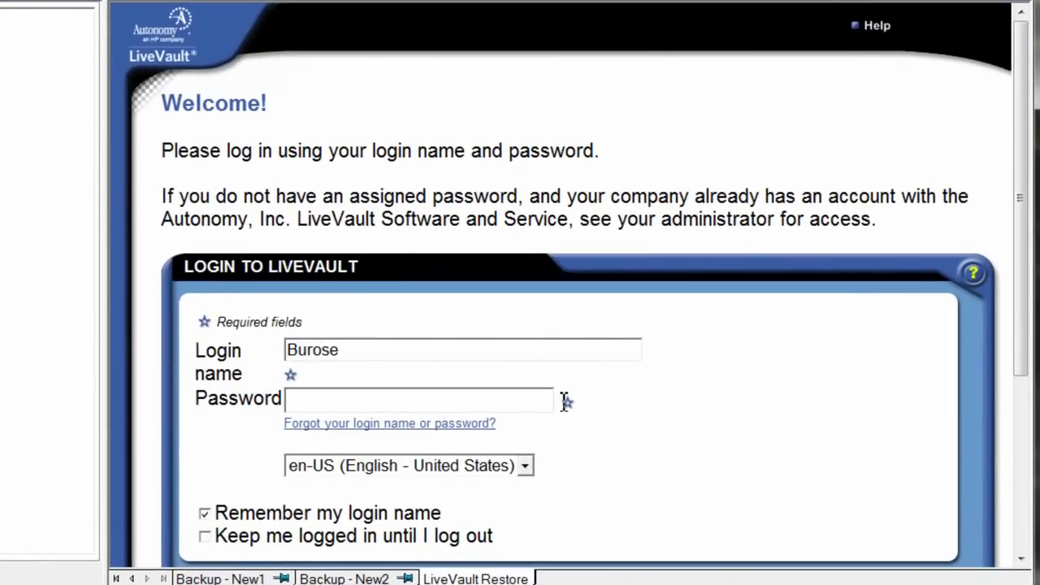
{"action": "left_click", "coordinate": [488, 399]}
{"action": "type", "text": "••••••••"}
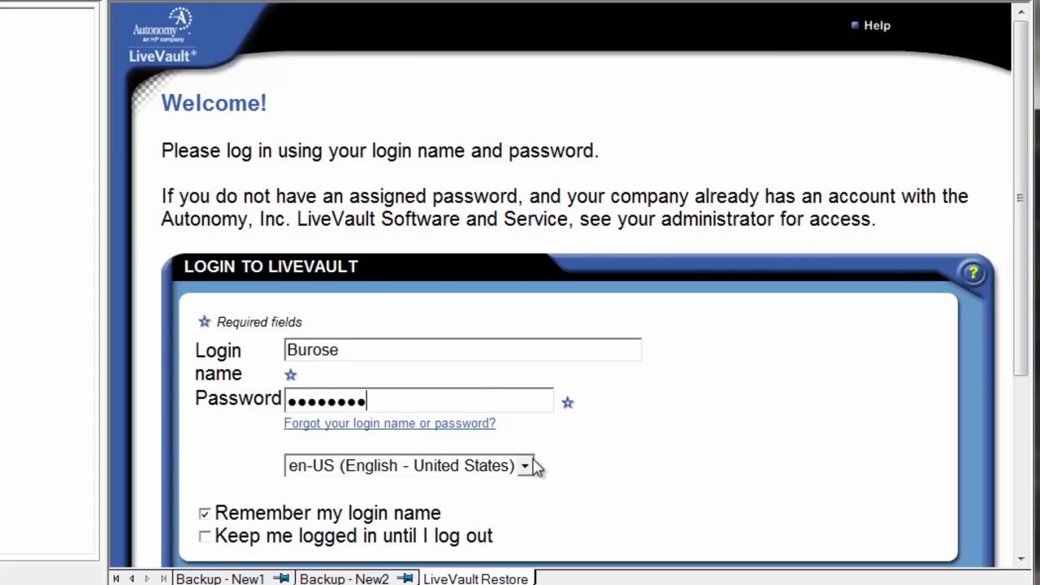
{"action": "scroll", "coordinate": [1025, 366], "scroll_direction": "down", "scroll_amount": 1}
{"action": "scroll", "coordinate": [1026, 366], "scroll_direction": "down", "scroll_amount": 3}
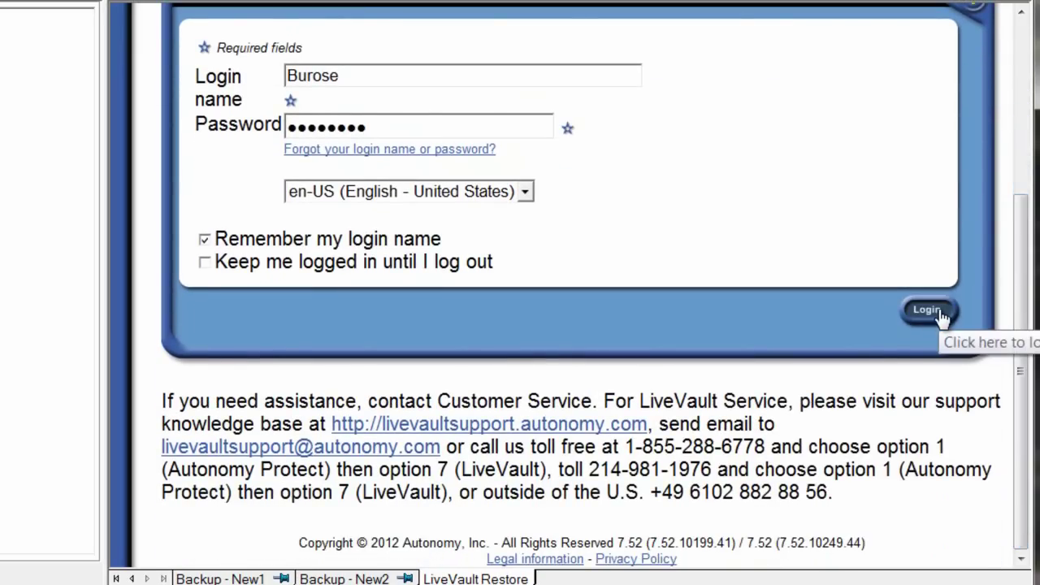
{"action": "left_click", "coordinate": [927, 311]}
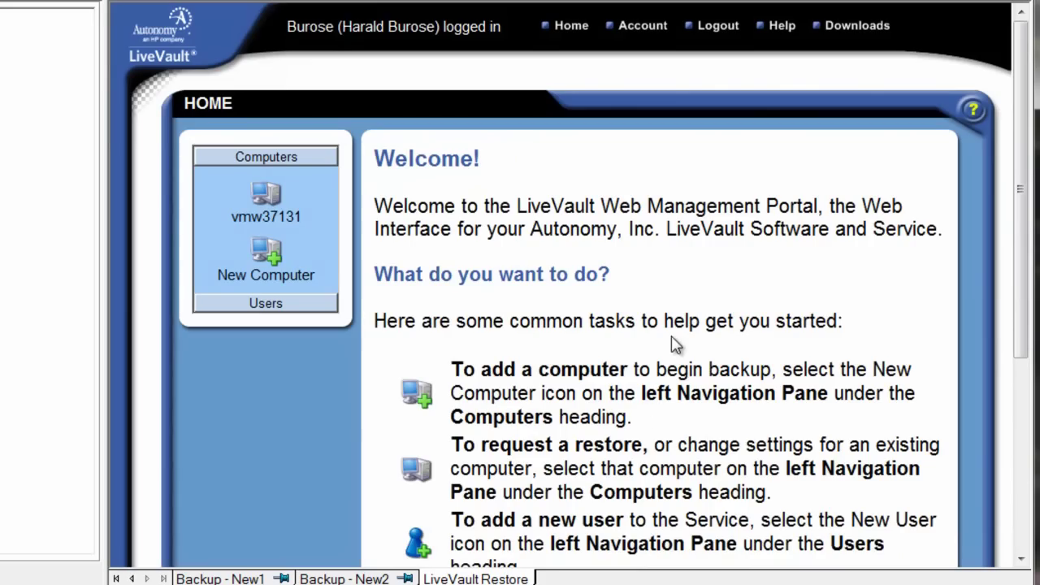
Open computer vmw37131's summary, then view its Restore page showing no activity in 48 hours
{"action": "left_click", "coordinate": [262, 198]}
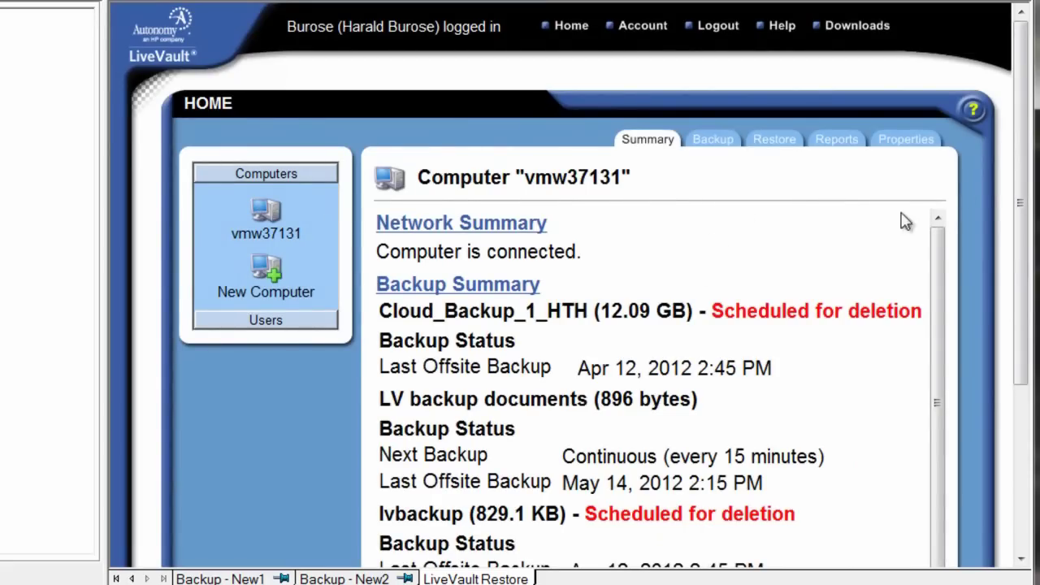
{"action": "left_click_drag", "start_coordinate": [1021, 193], "coordinate": [1019, 254]}
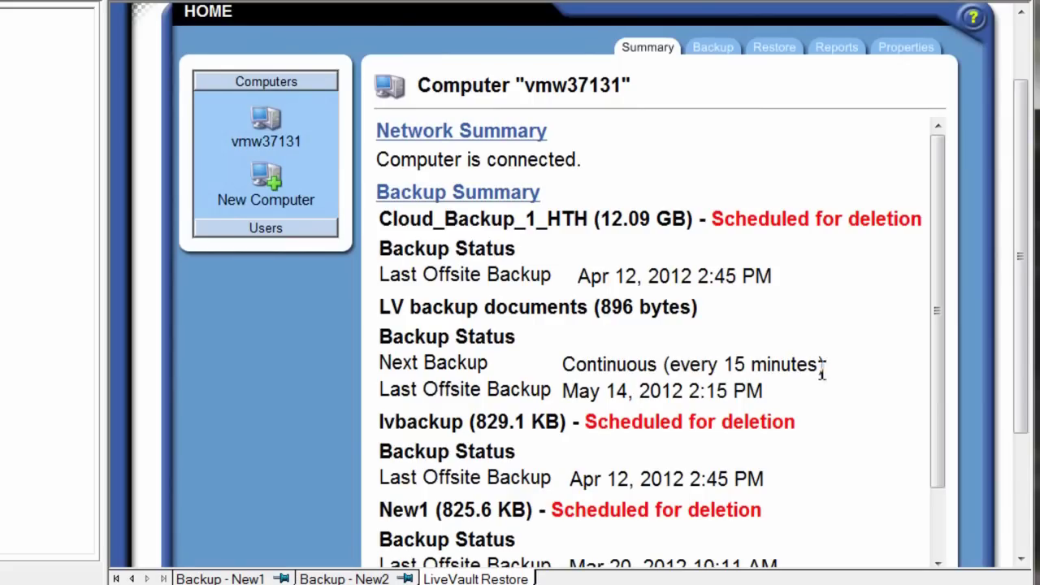
{"action": "left_click", "coordinate": [773, 50]}
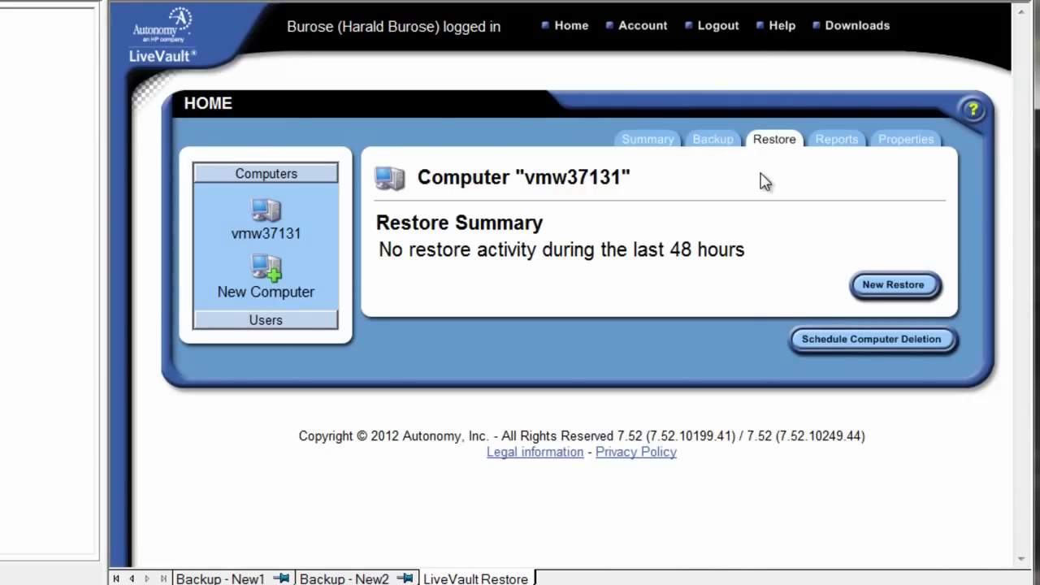
Begin a New Restore for VMW37131 with 'Restore data over the internet' selected
{"action": "left_click", "coordinate": [885, 286]}
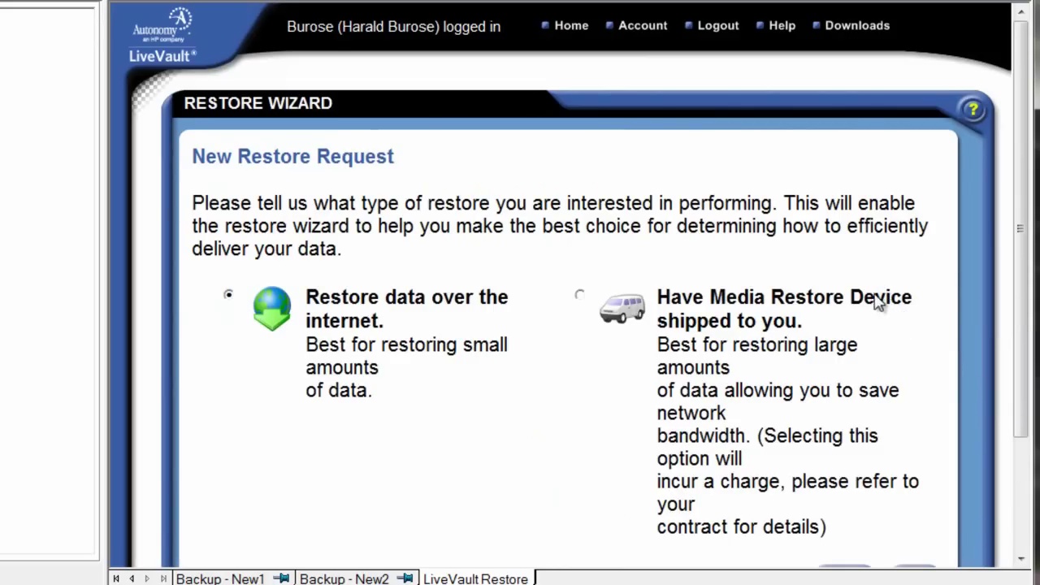
{"action": "left_click_drag", "start_coordinate": [1025, 231], "coordinate": [1023, 305]}
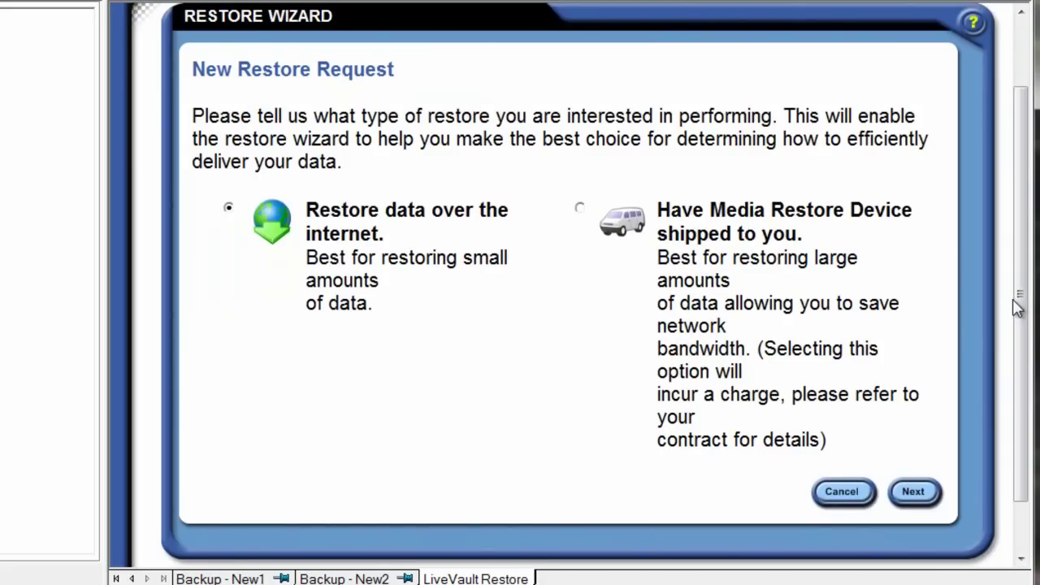
{"action": "left_click", "coordinate": [911, 496]}
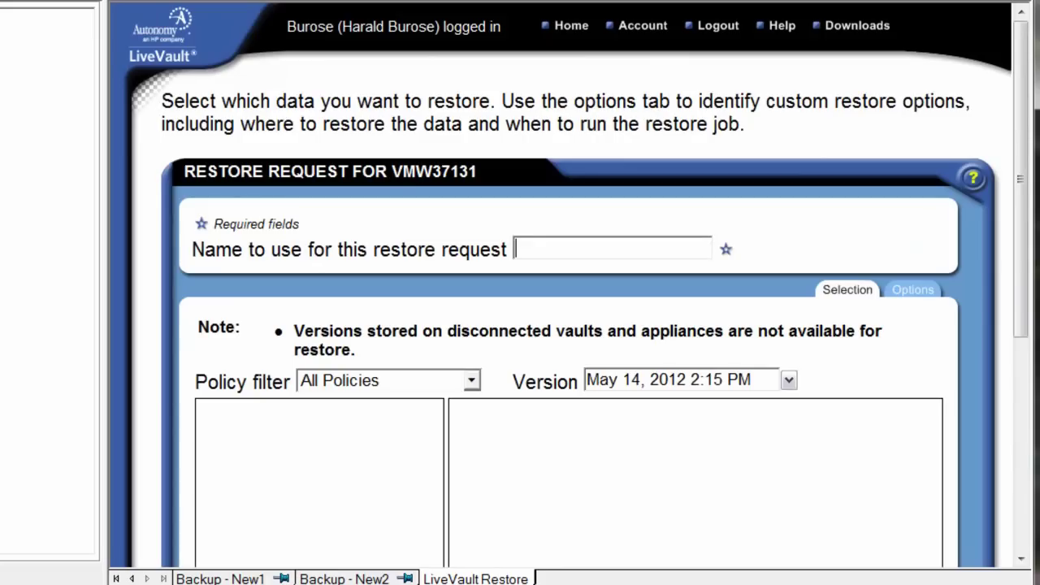
Name the request 'restore' and mark C:\Documents and Settings on vmw37131 for restore
{"action": "type", "text": "restore"}
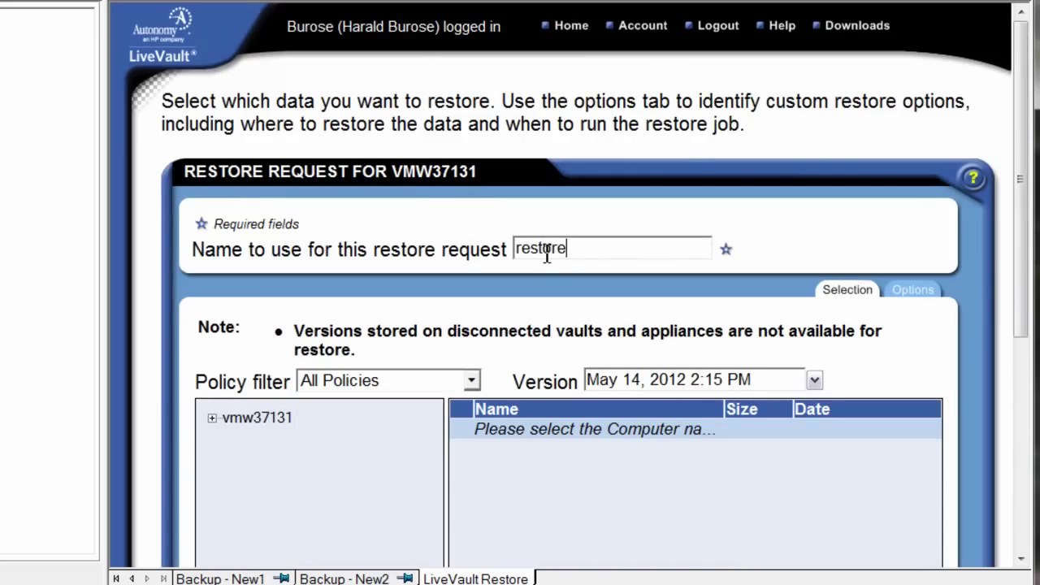
{"action": "left_click", "coordinate": [212, 421]}
{"action": "left_click", "coordinate": [230, 439]}
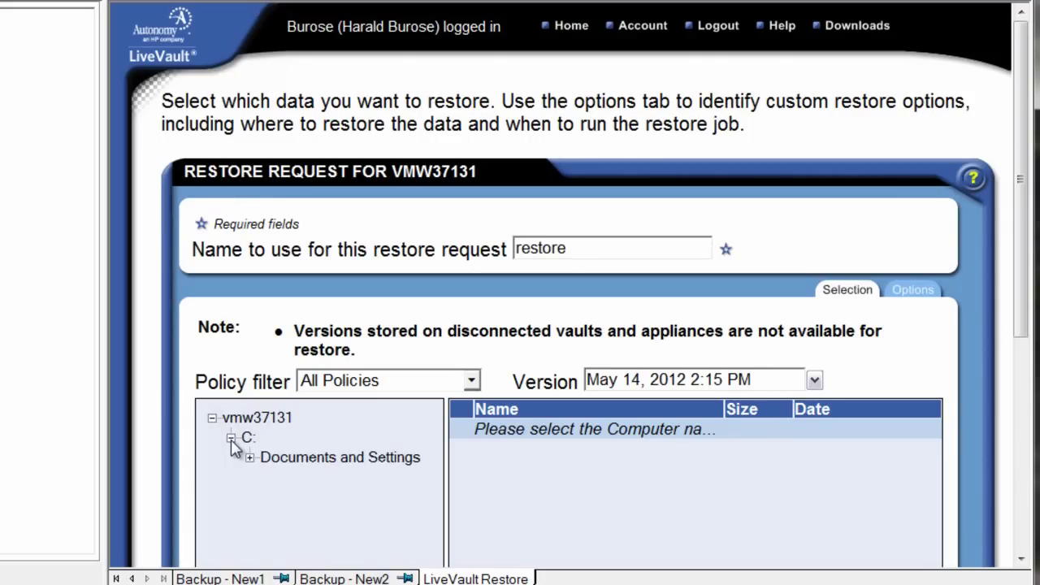
{"action": "left_click", "coordinate": [252, 459]}
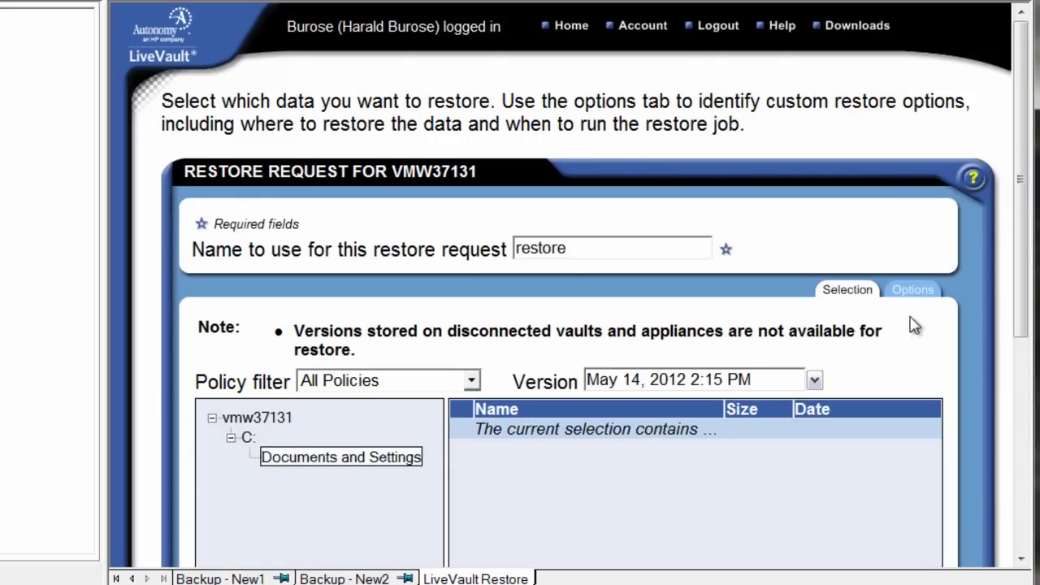
{"action": "left_click_drag", "start_coordinate": [1021, 232], "coordinate": [1026, 387]}
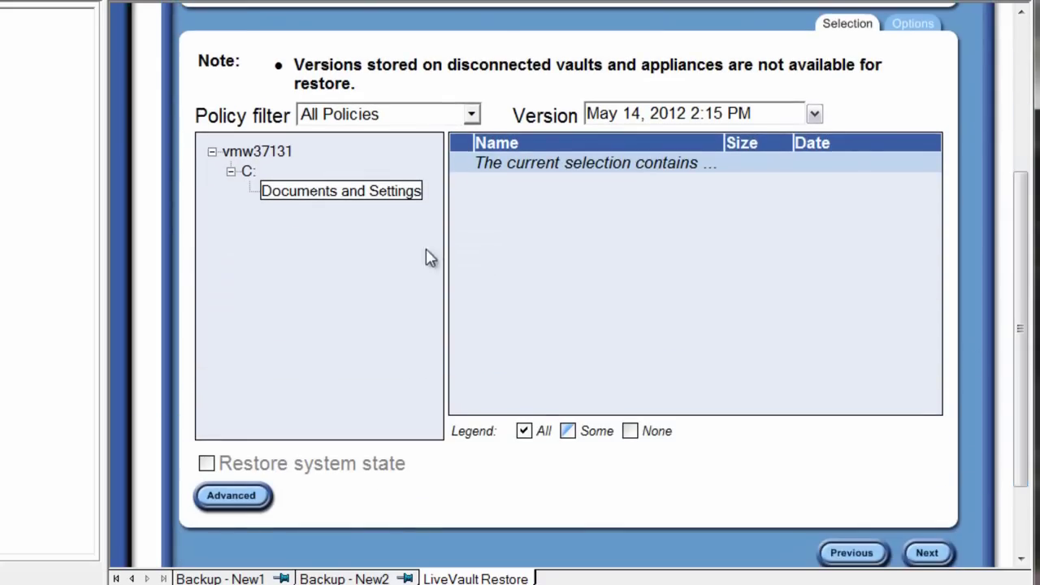
{"action": "double_click", "coordinate": [249, 176]}
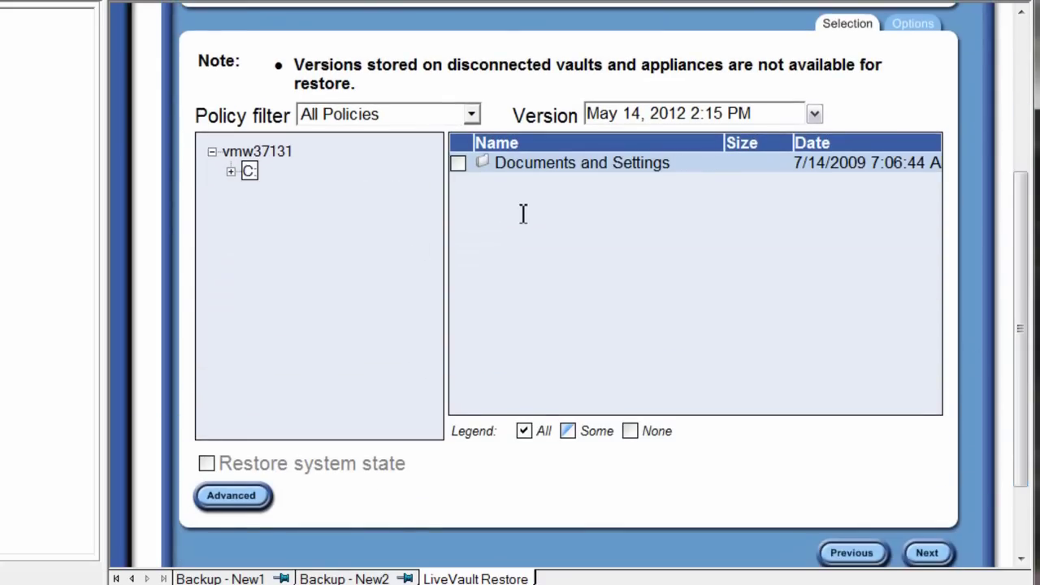
{"action": "left_click", "coordinate": [458, 163]}
{"action": "left_click", "coordinate": [931, 558]}
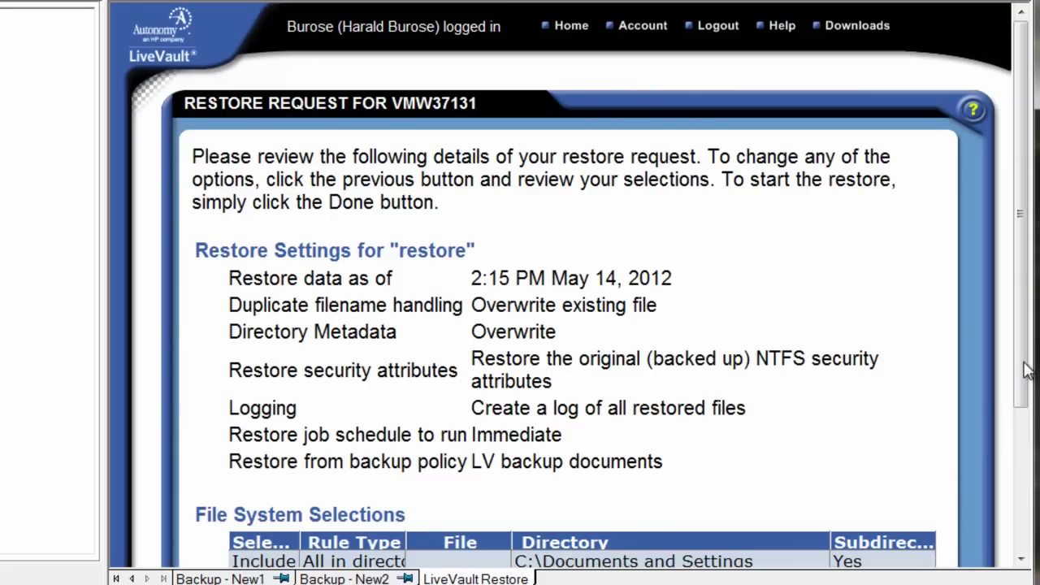
Scroll the review to check C:\Documents and Settings, immediate schedule, and LV backup documents policy
{"action": "left_click_drag", "start_coordinate": [1023, 366], "coordinate": [1028, 464]}
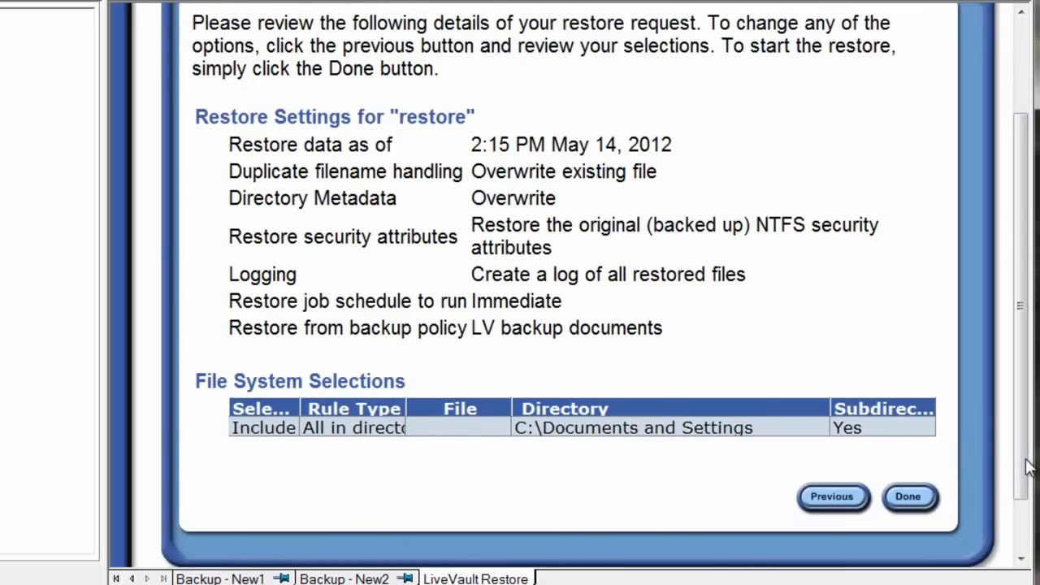